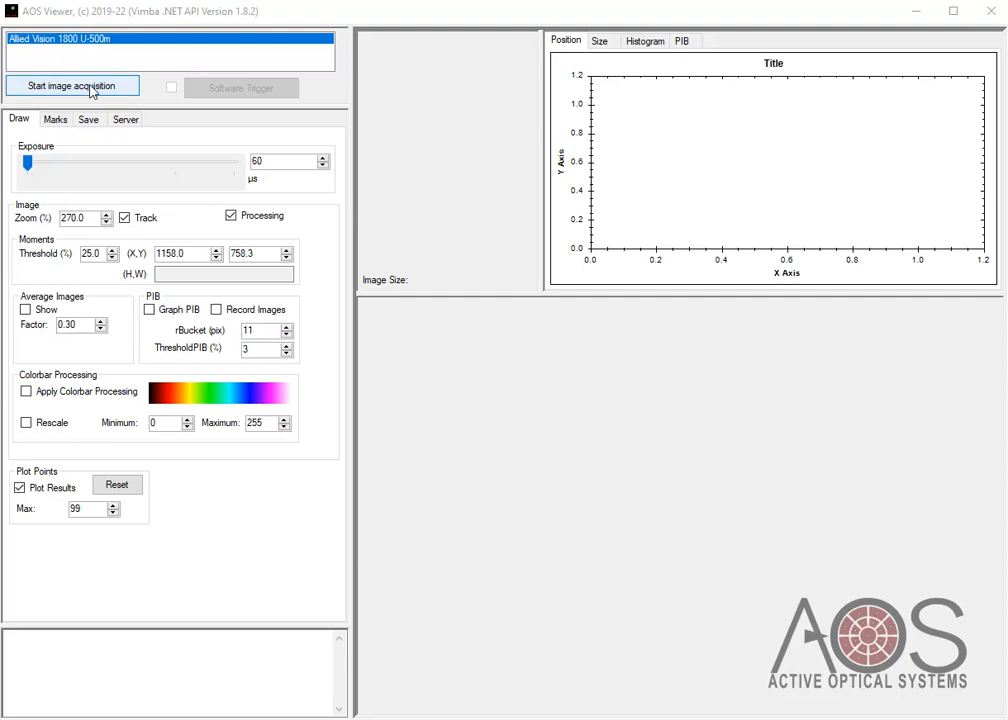
Start image acquisition from the Allied Vision 1800 U-500m camera and raise the exposure to about 14859 µs
left_click(91, 88)
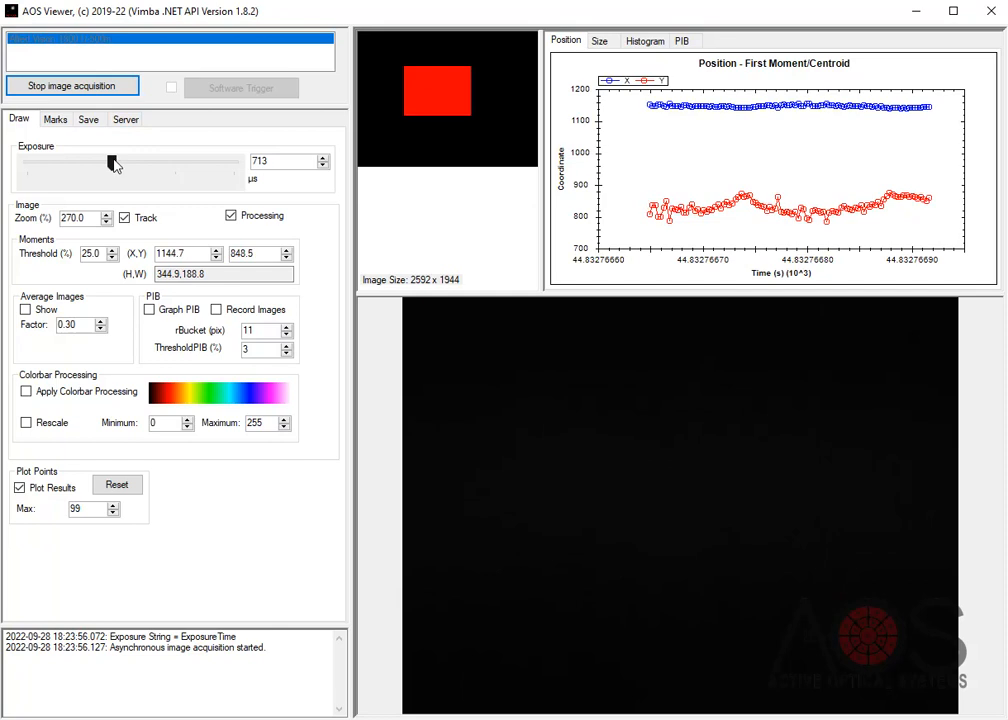
left_click_drag(112, 166, 155, 170)
left_click(166, 167)
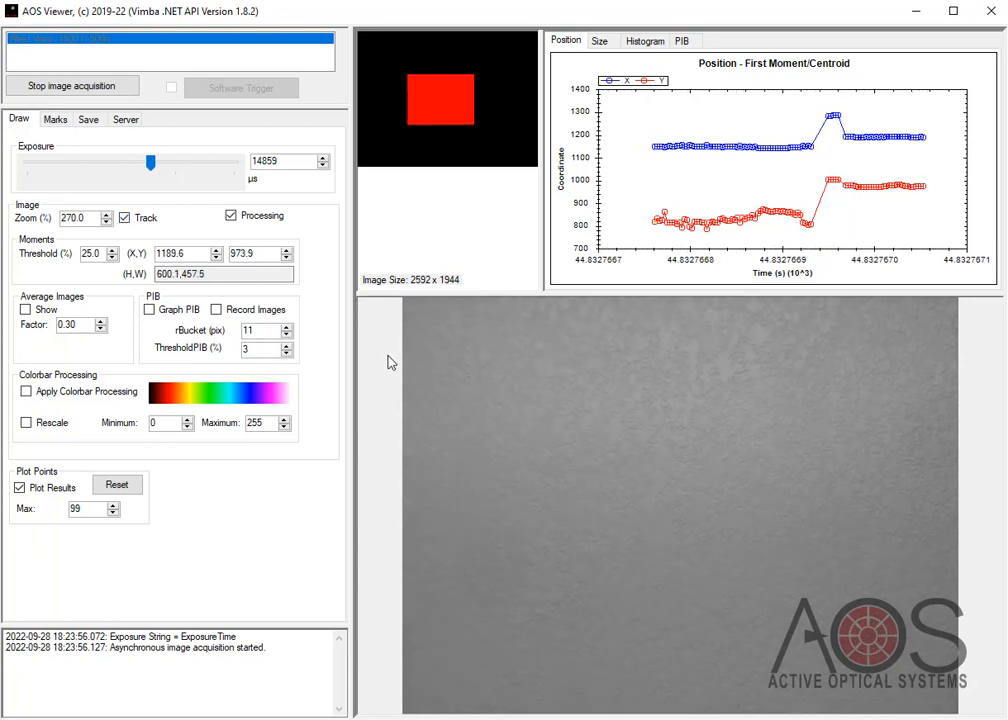
Turn beam tracking off, lower the exposure to about 310 µs, and turn tracking back on
left_click(124, 217)
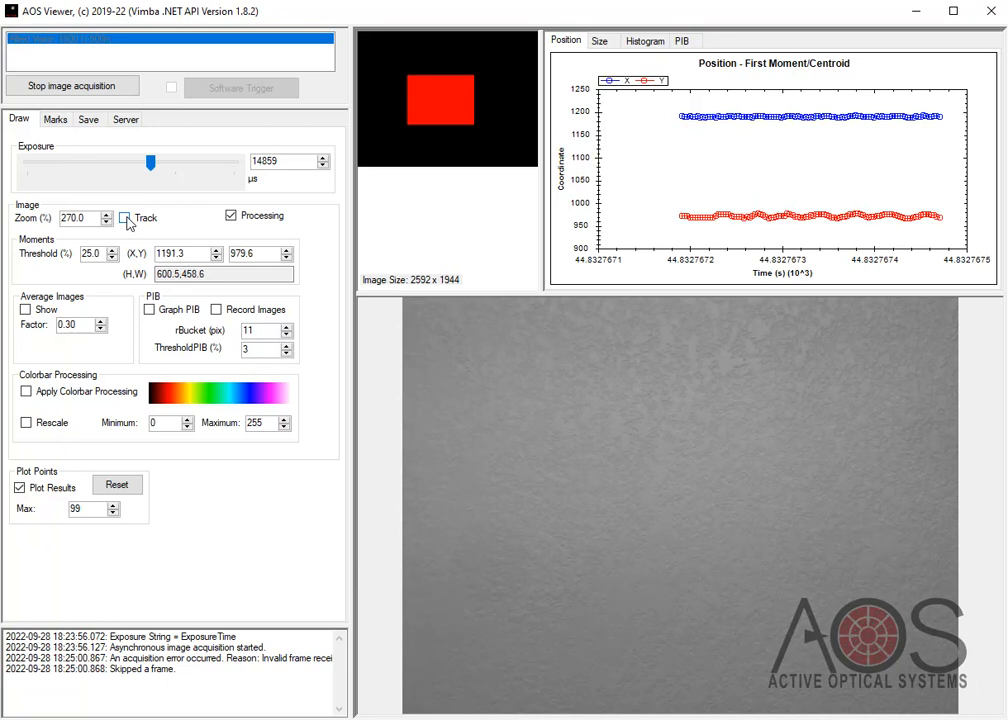
left_click_drag(111, 166, 102, 167)
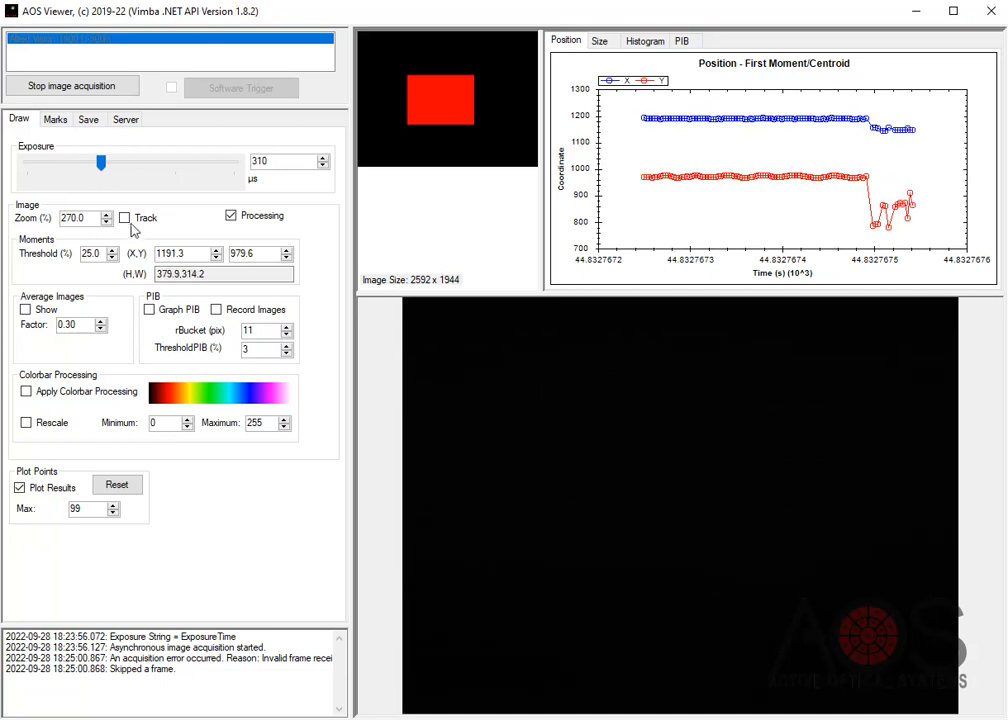
left_click(125, 219)
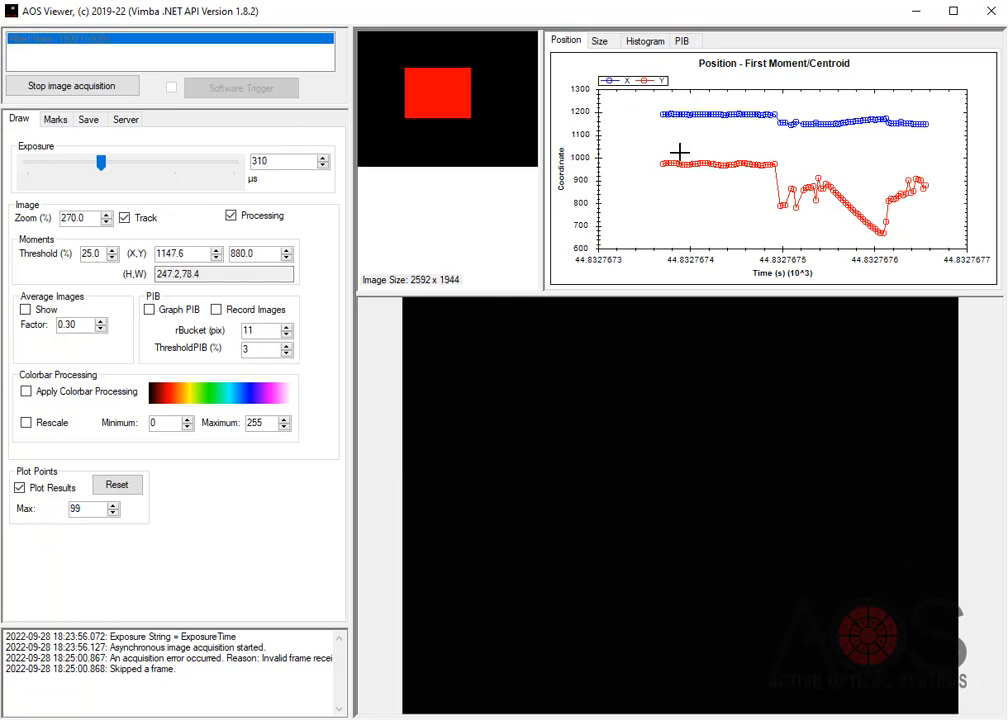
View the second-moment Size plot and return to the centroid Position plot
left_click(600, 40)
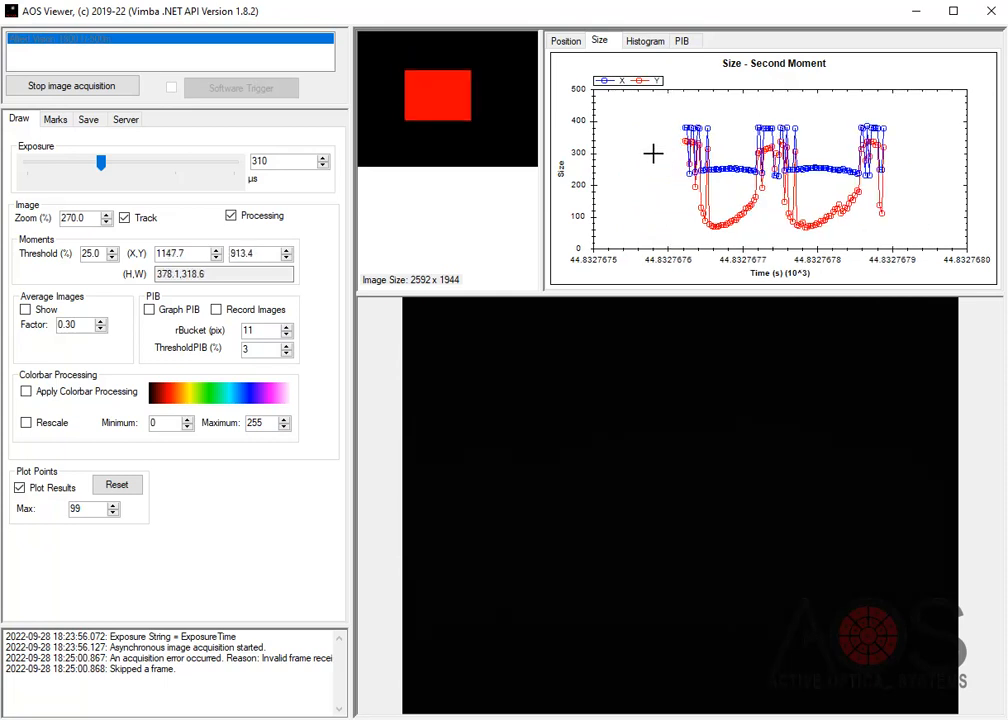
left_click(576, 46)
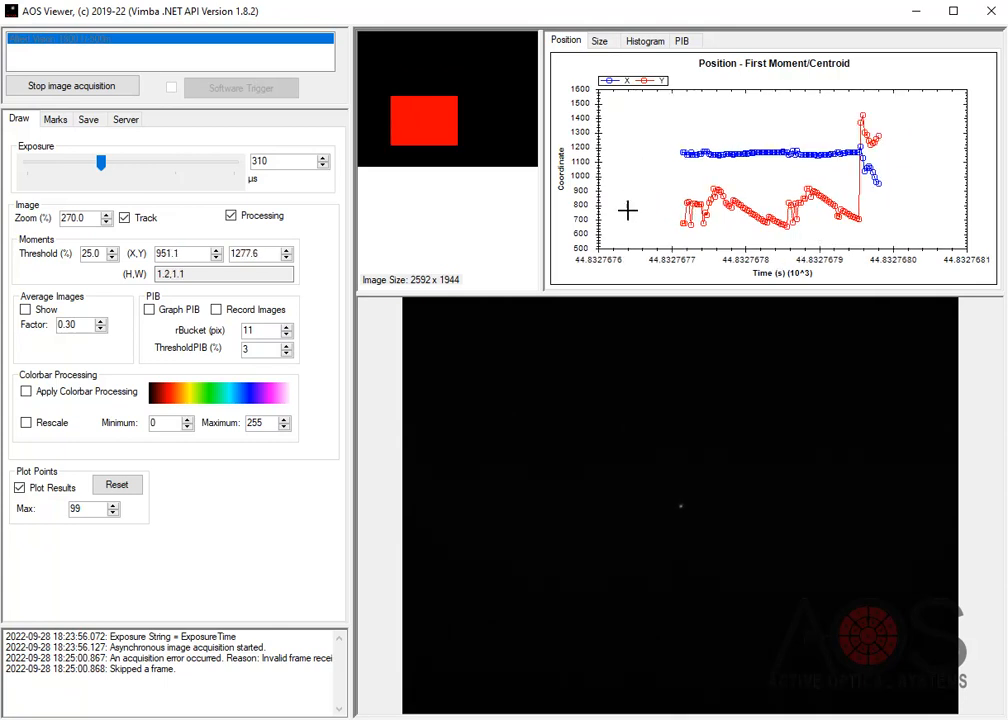
Set the exposure to about 457 µs, and switch beam tracking off and on again
left_click_drag(105, 166, 111, 166)
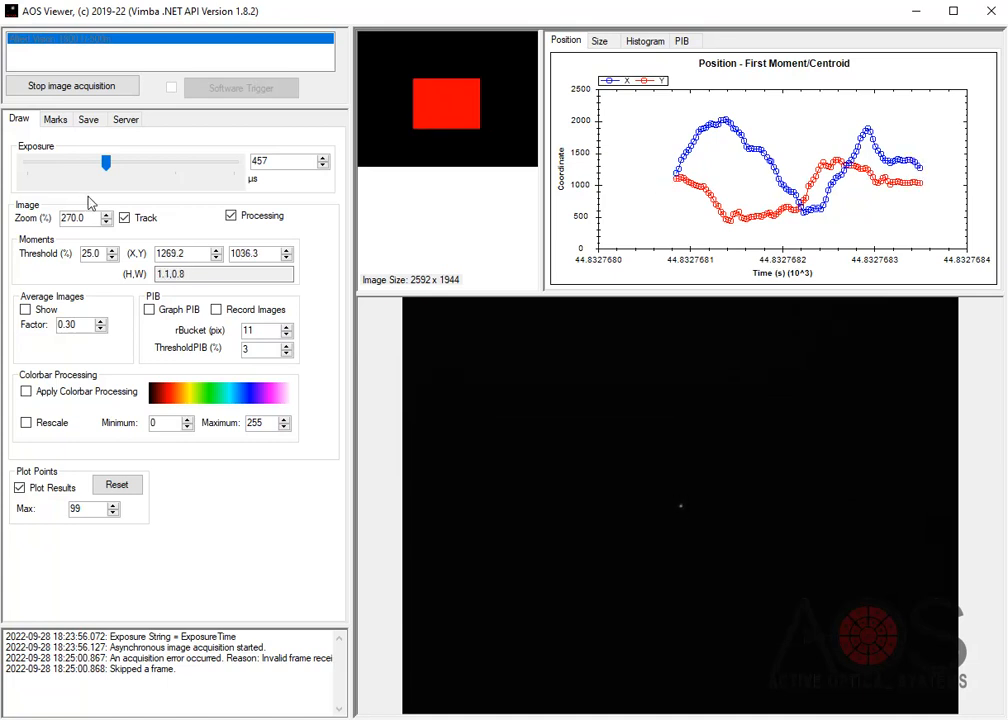
left_click(125, 219)
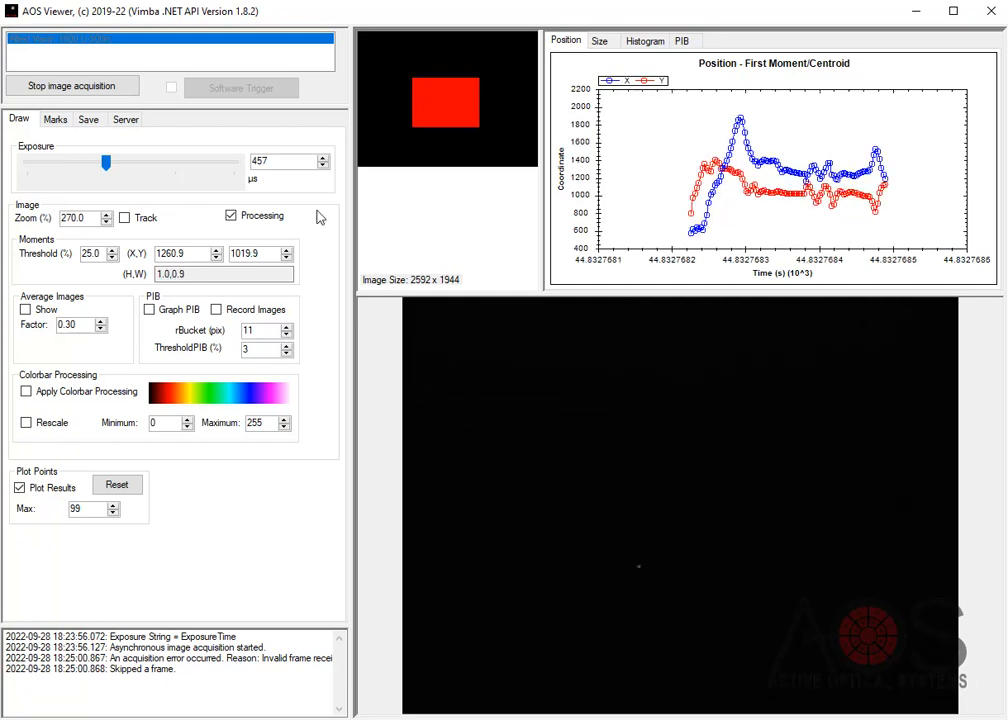
left_click(140, 223)
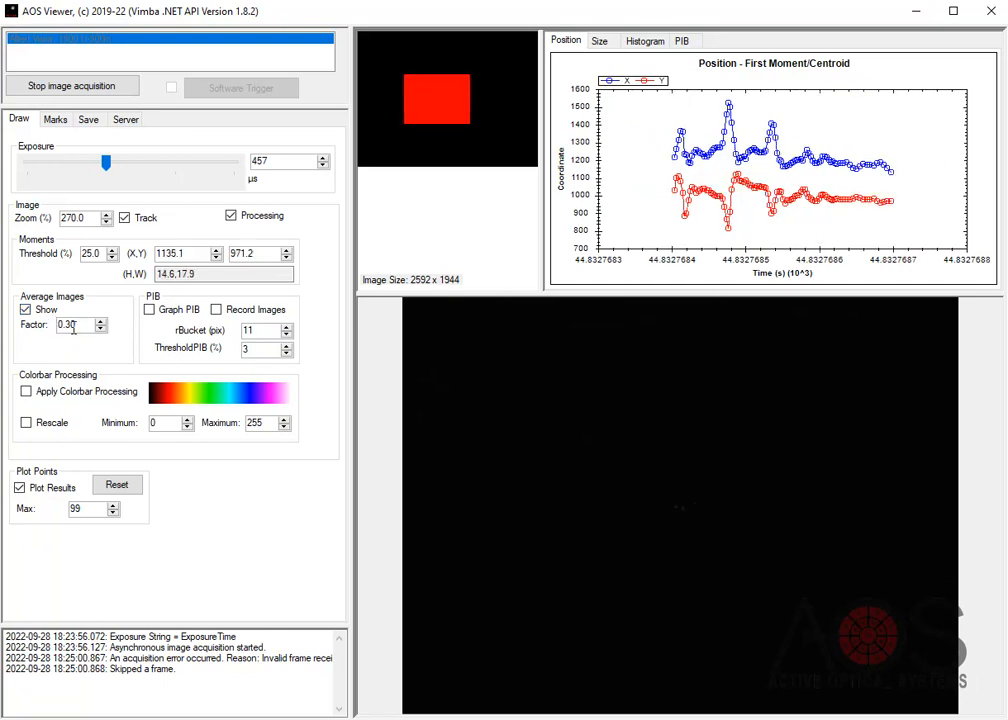
Turn off the averaged image display and show the PIB graph
left_click(27, 310)
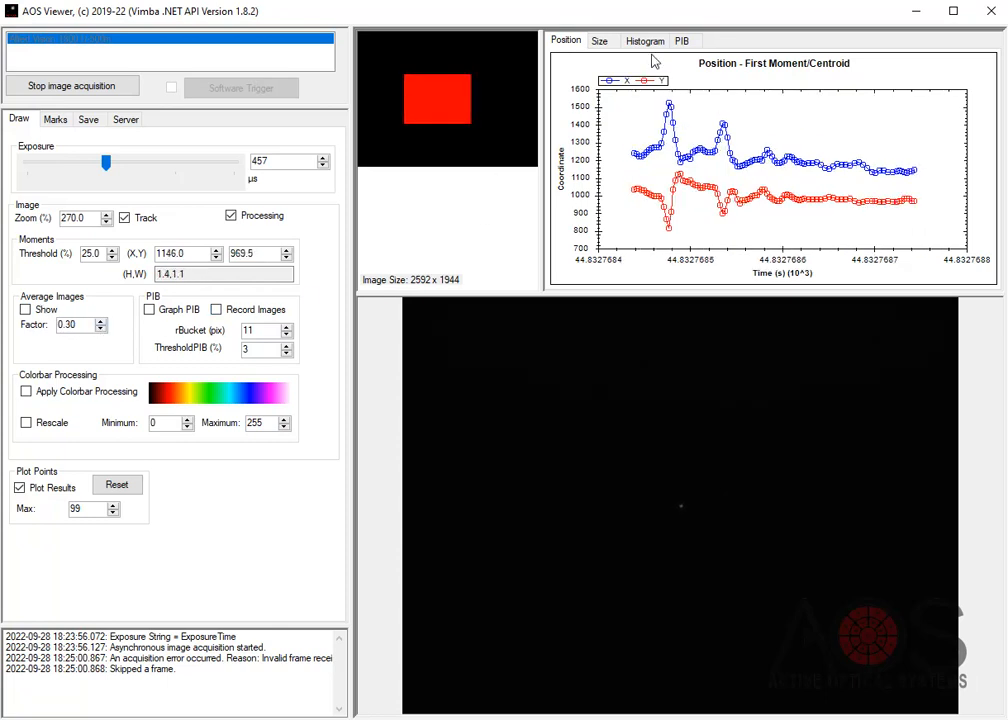
left_click(683, 42)
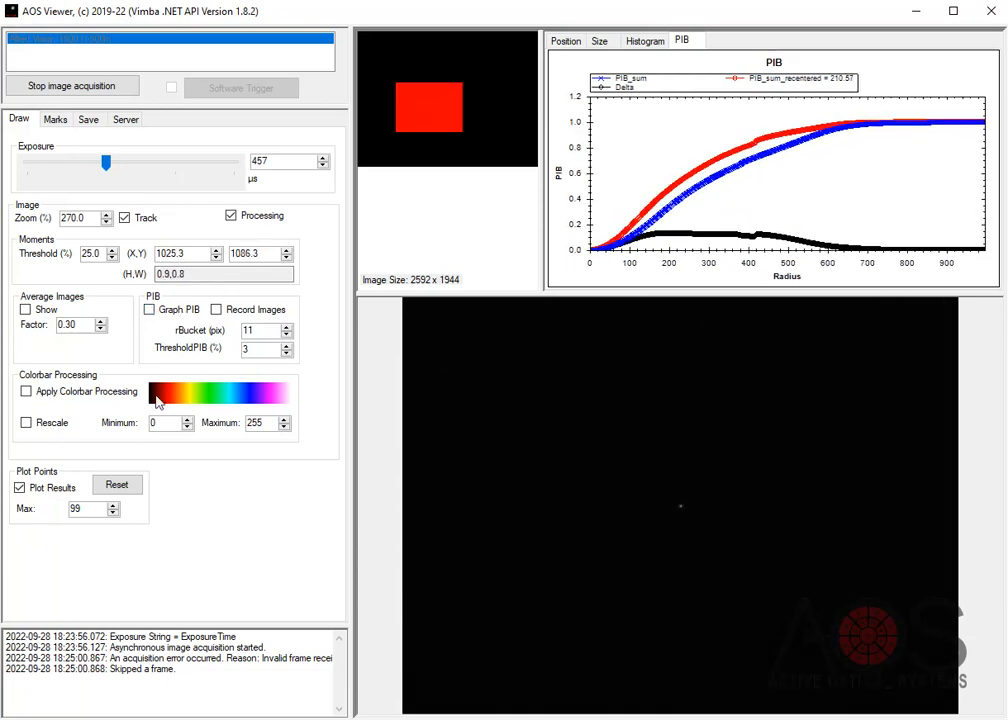
Apply colorbar processing to the camera image with rescaling enabled, and lower the rescale minimum to 0
left_click(102, 396)
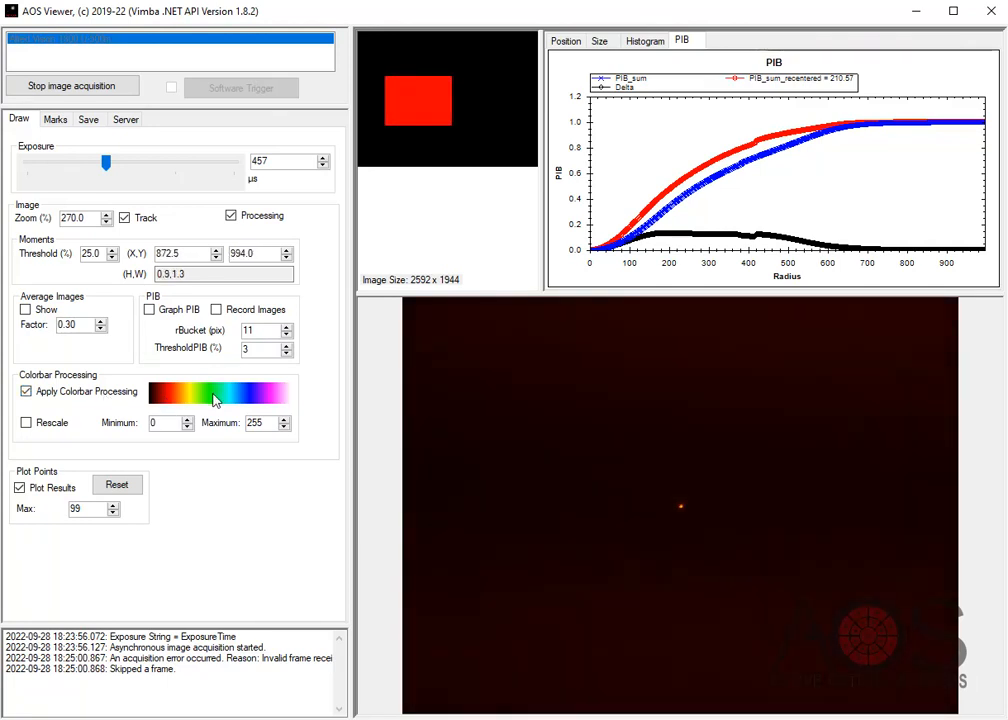
left_click(62, 424)
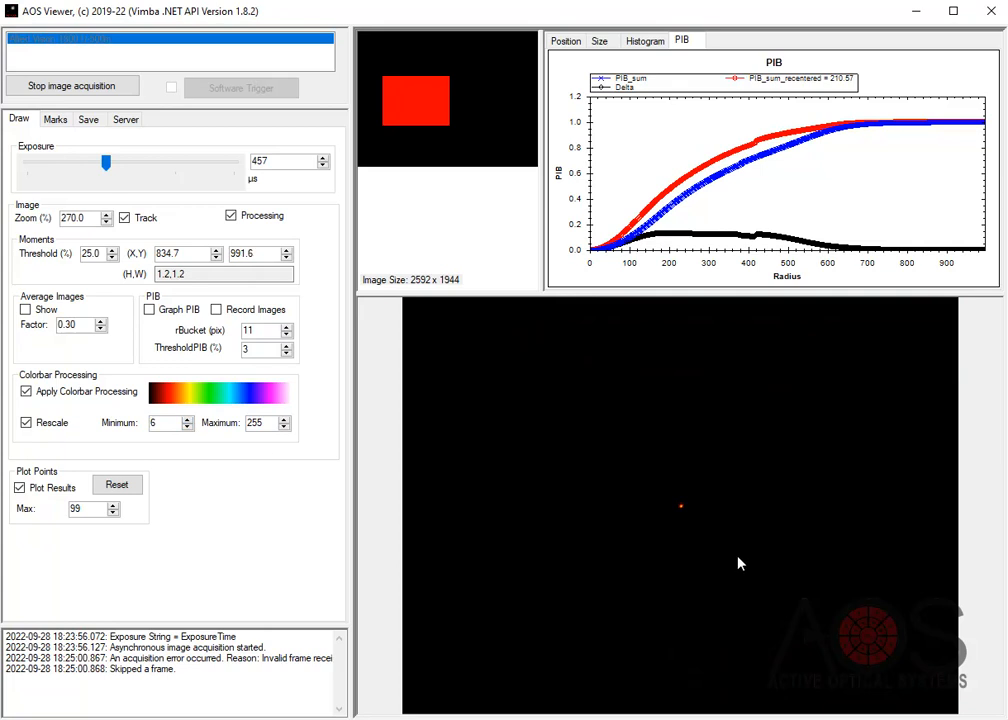
left_click(187, 427)
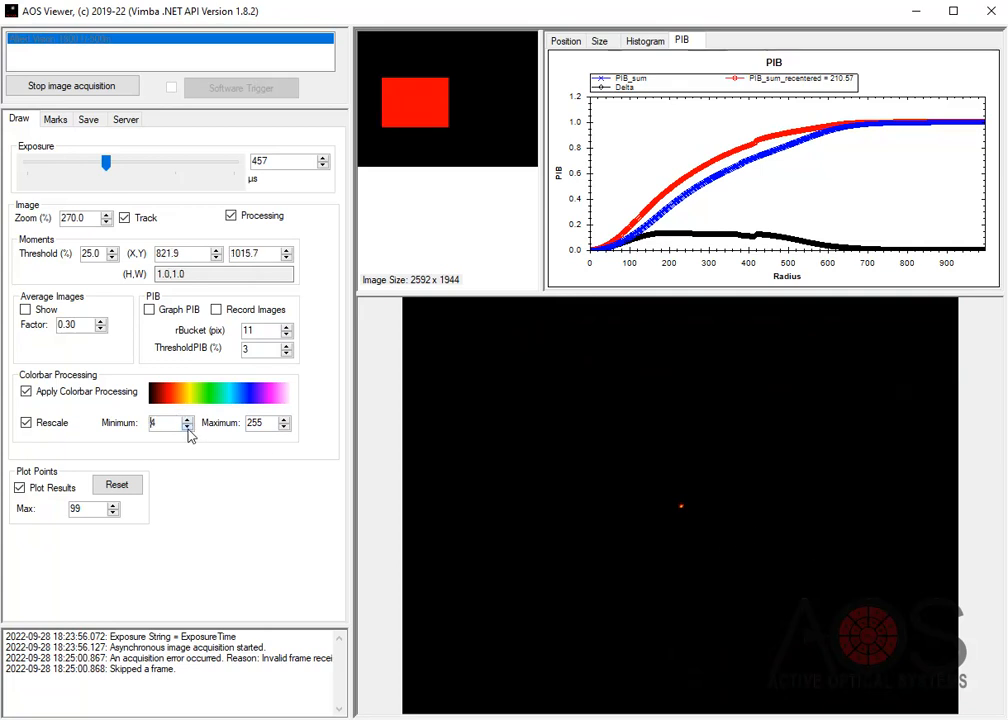
left_click(187, 427)
left_click(188, 428)
left_click(188, 428)
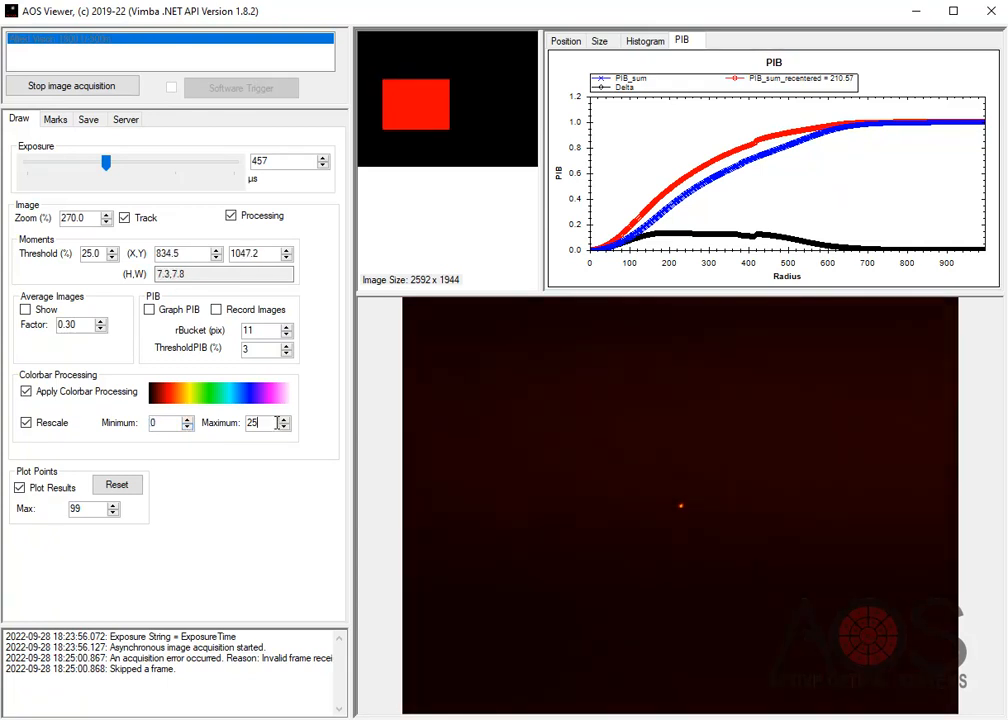
Try a rescale maximum of 25, restore it to 255, and turn off colorbar processing and rescaling
key("BackSpace")
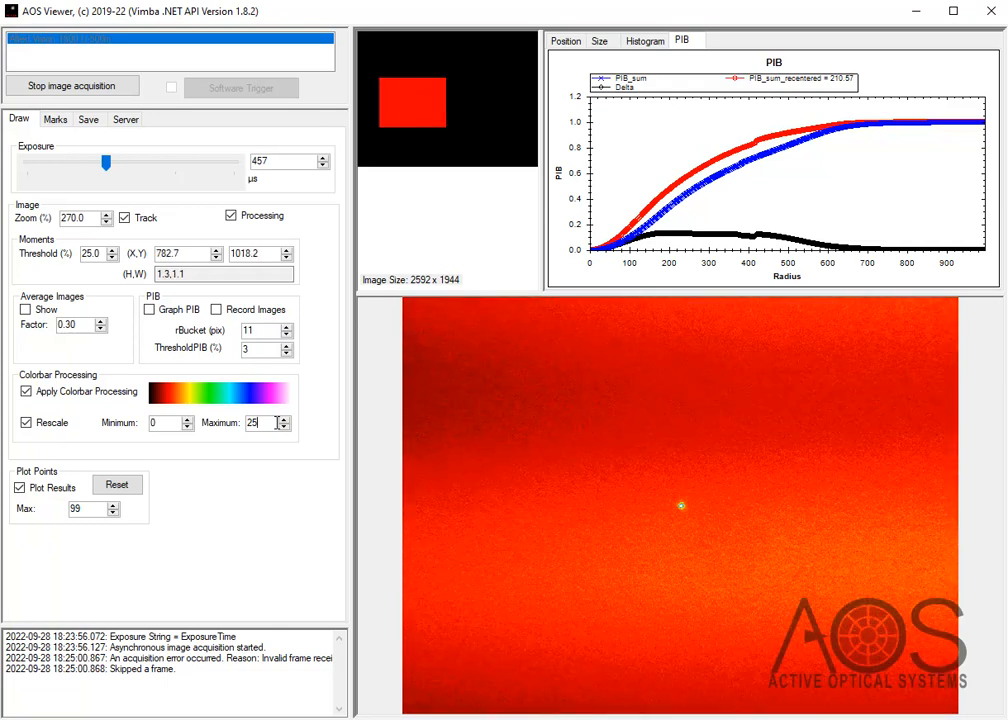
type("5")
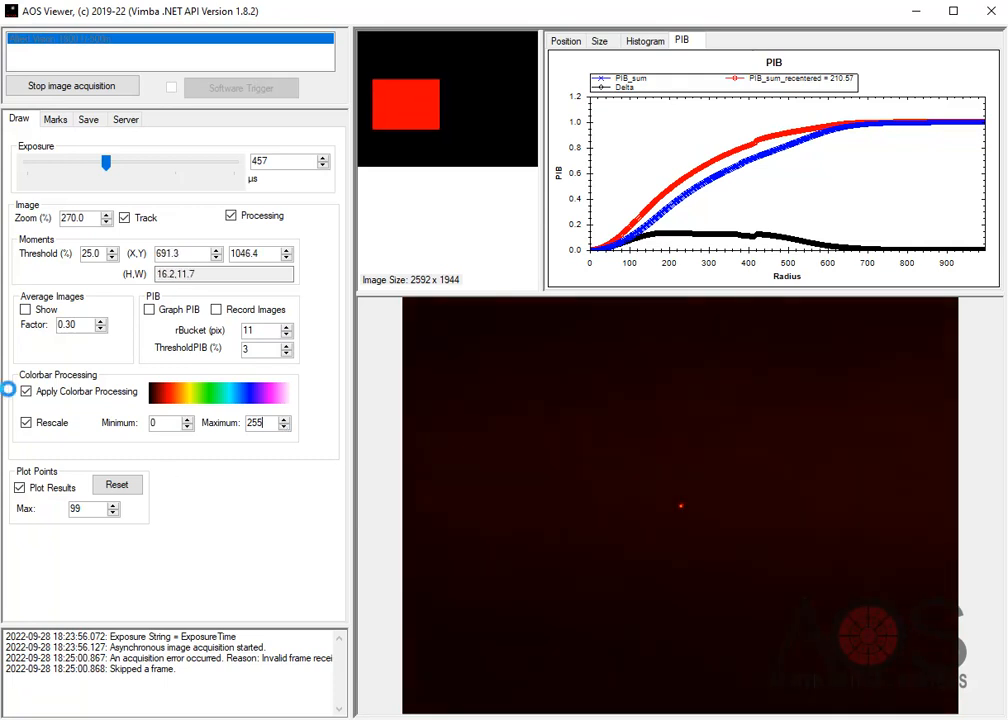
left_click(27, 392)
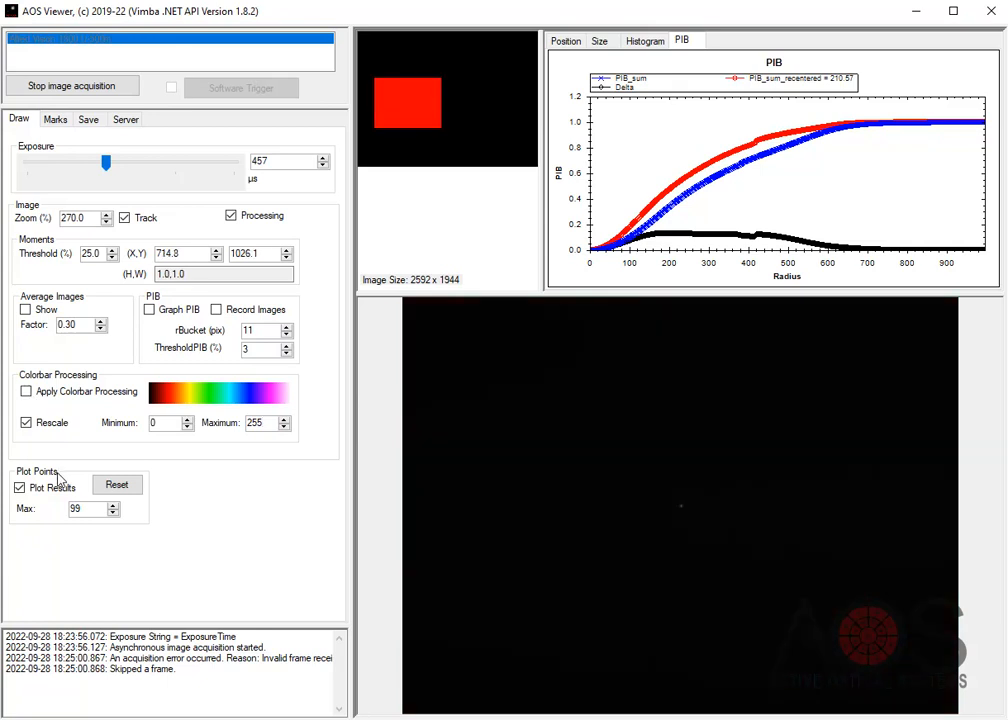
left_click(27, 423)
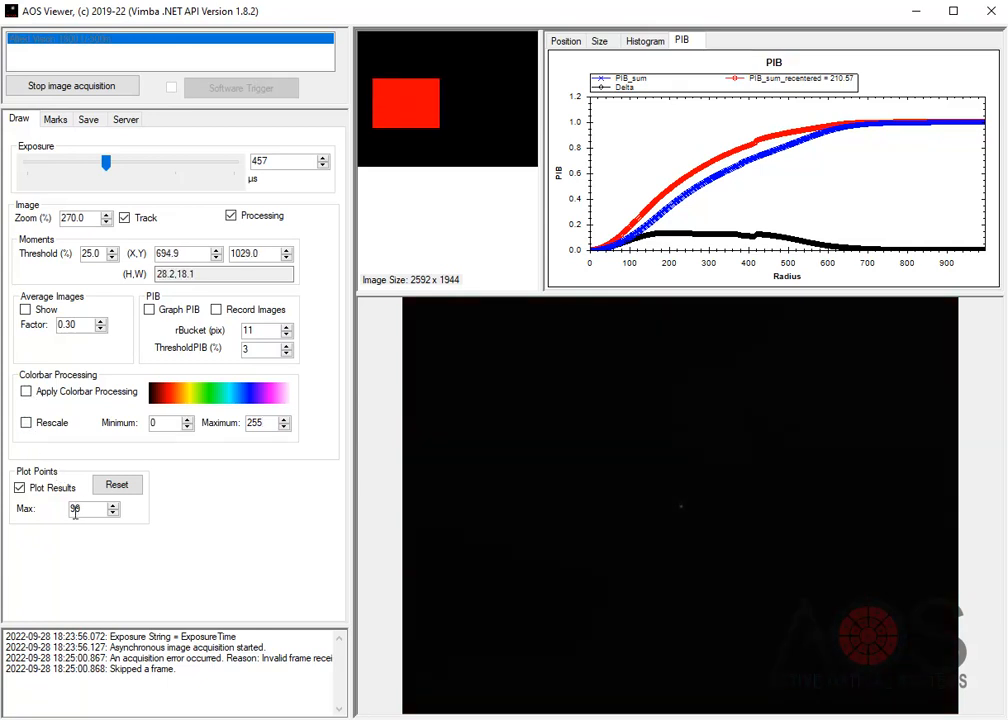
Show the second-moment Size plot and reset its plotted points
left_click(596, 41)
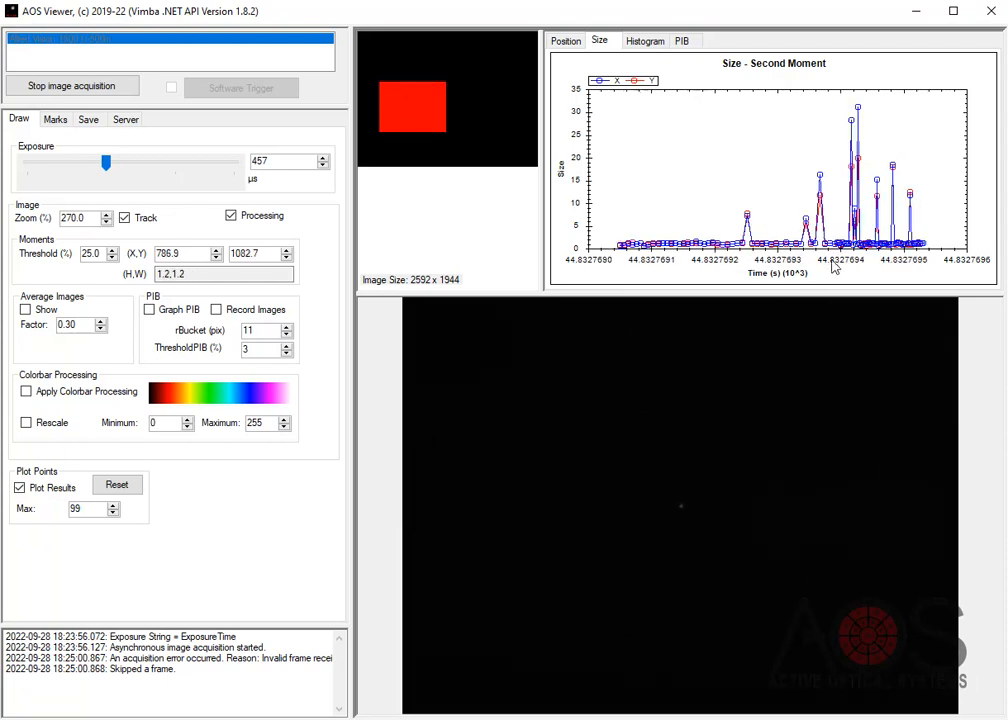
left_click(120, 489)
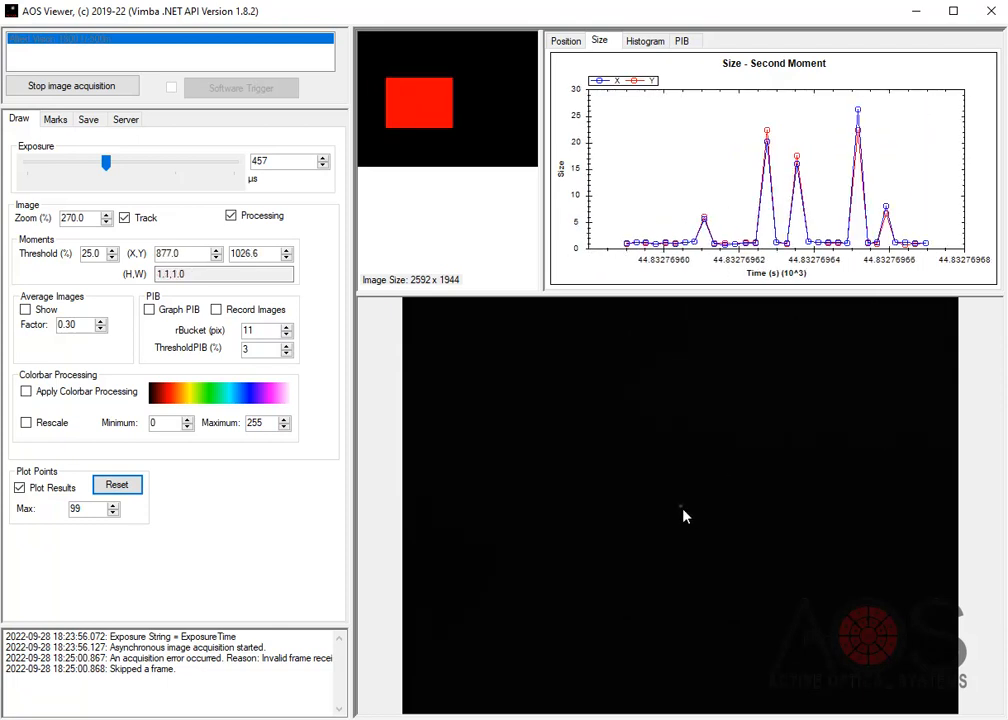
Raise the exposure to about 1127 µs and show the image intensity histogram
left_click_drag(106, 162, 119, 166)
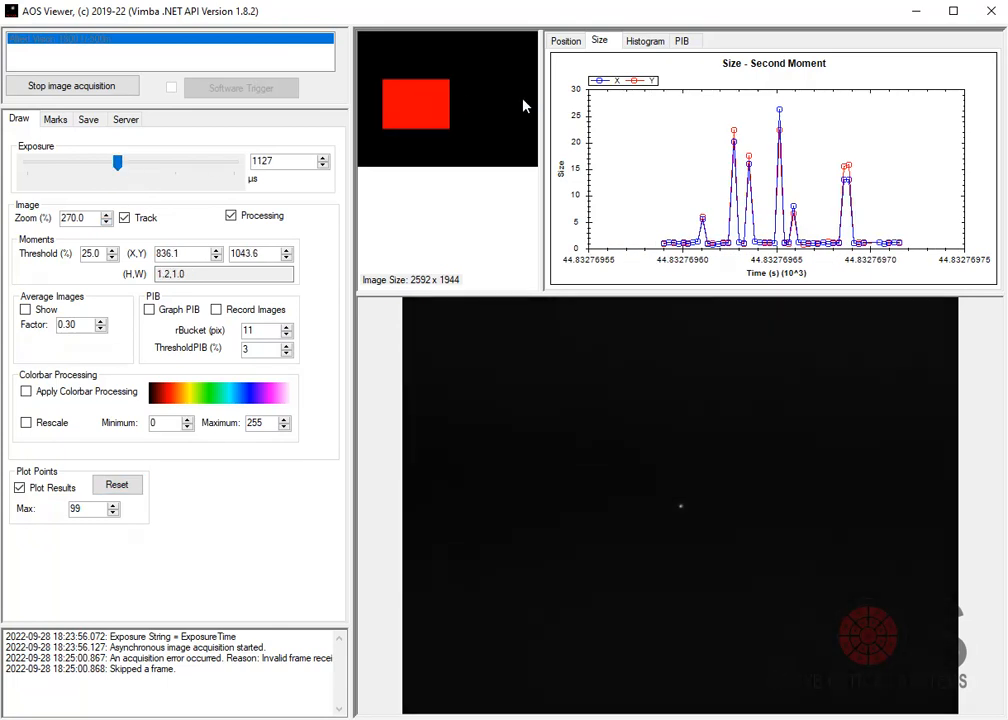
left_click(662, 40)
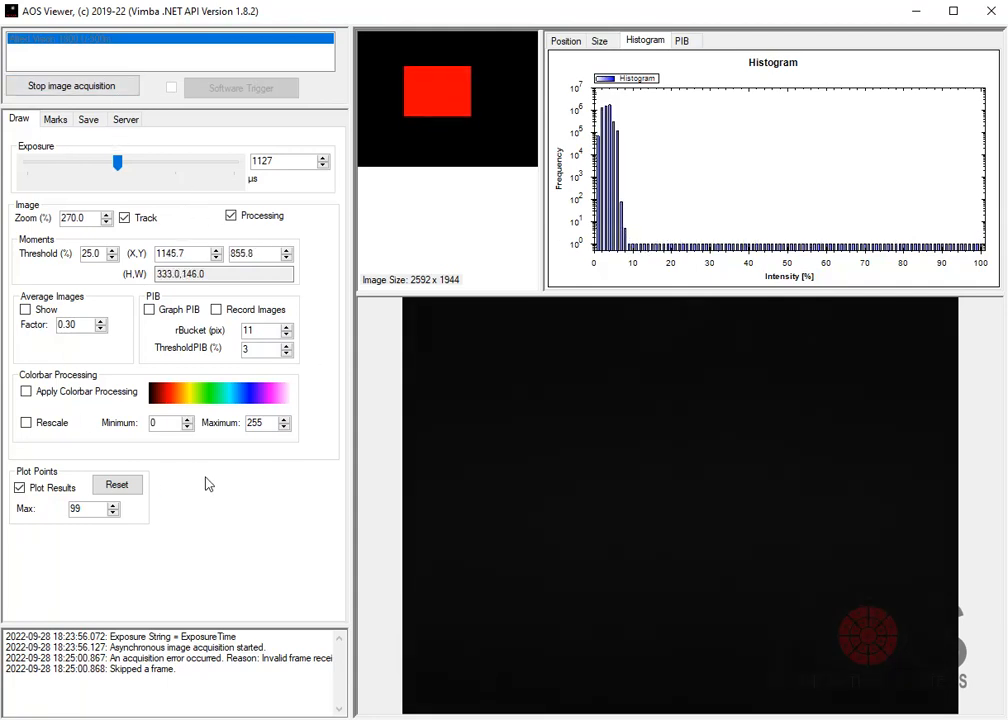
Save two beam positions as marks on the camera image
left_click(58, 122)
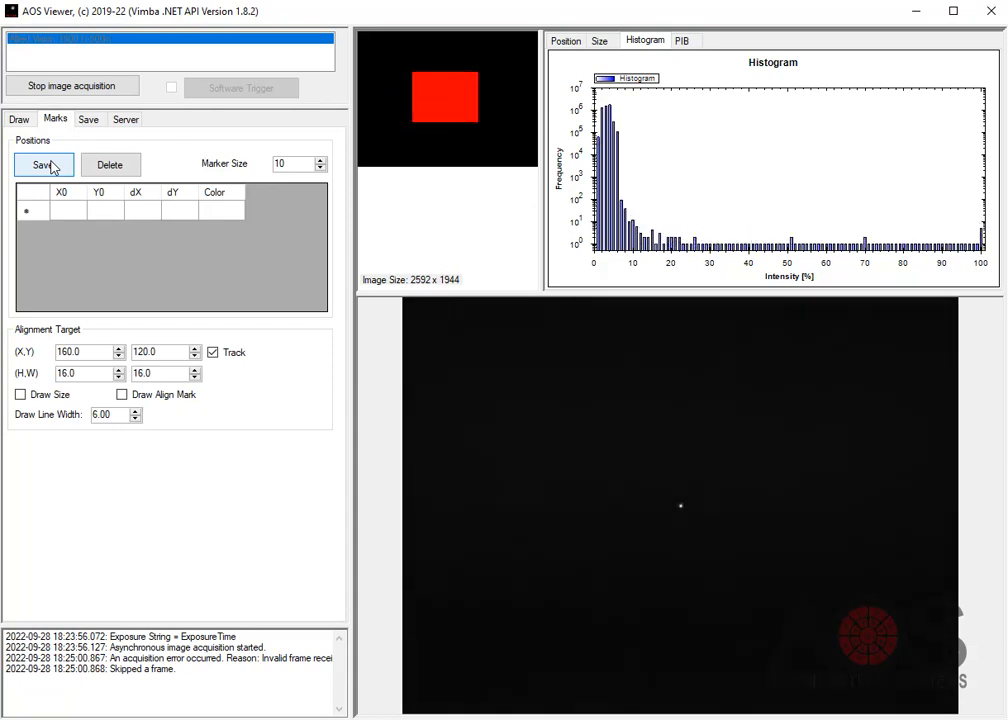
left_click(53, 167)
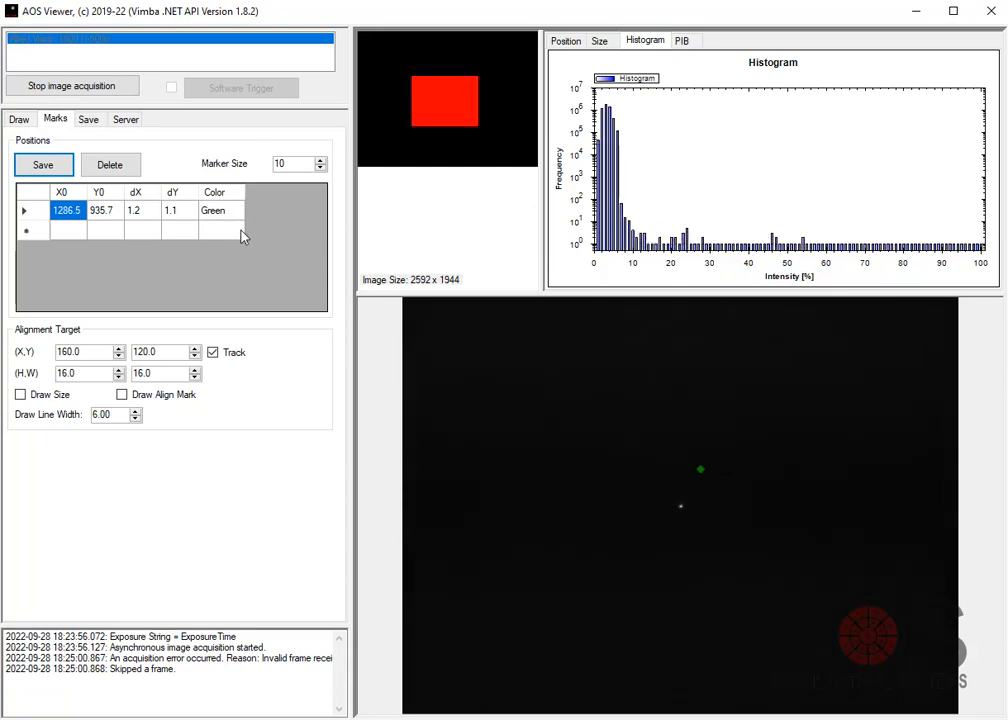
left_click(54, 170)
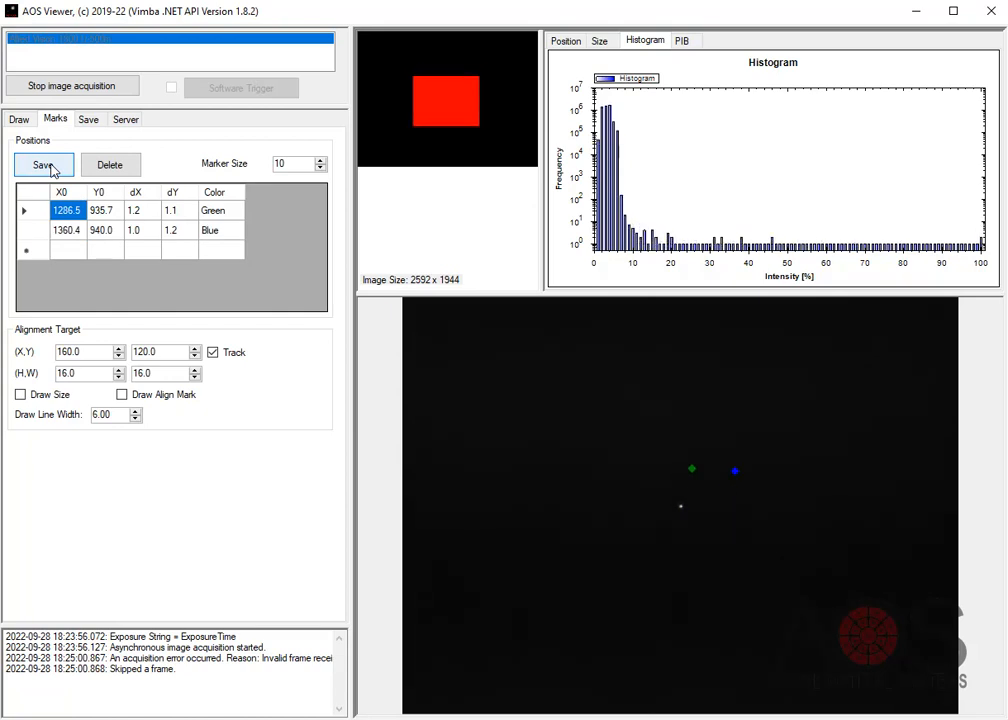
Draw the alignment mark and the beam size over the image, and turn both overlays off again
left_click(122, 396)
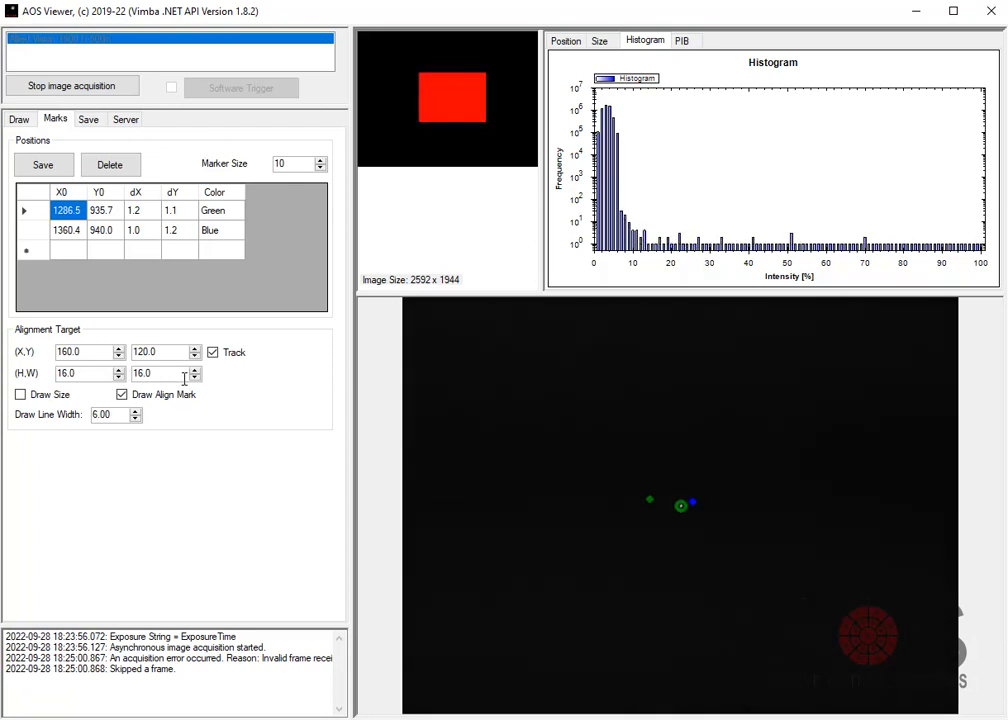
left_click(63, 402)
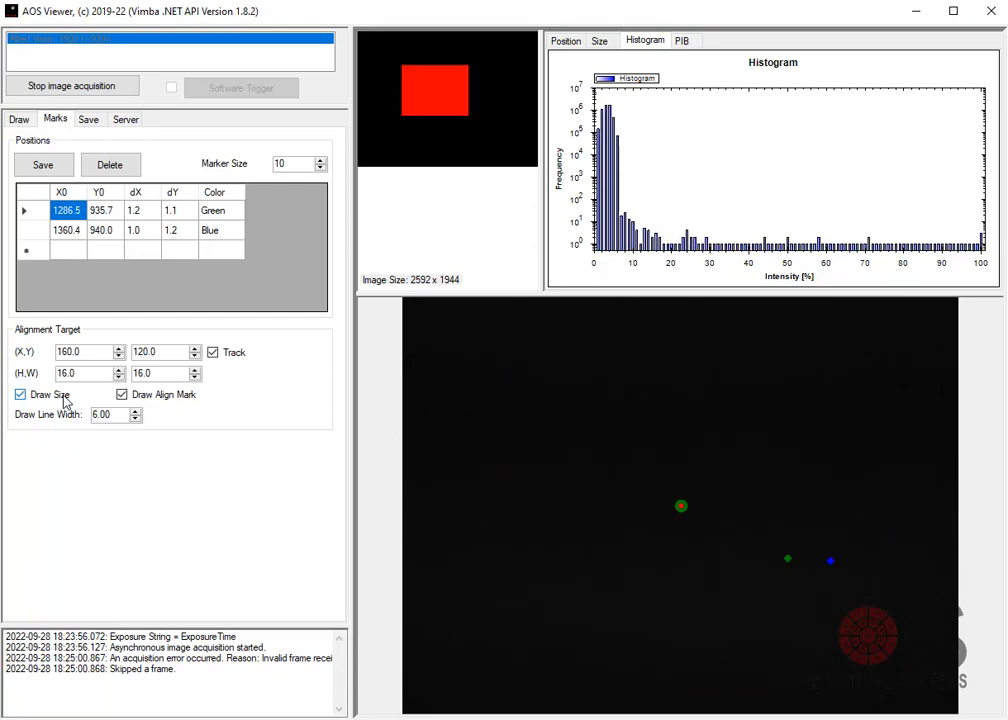
left_click(30, 396)
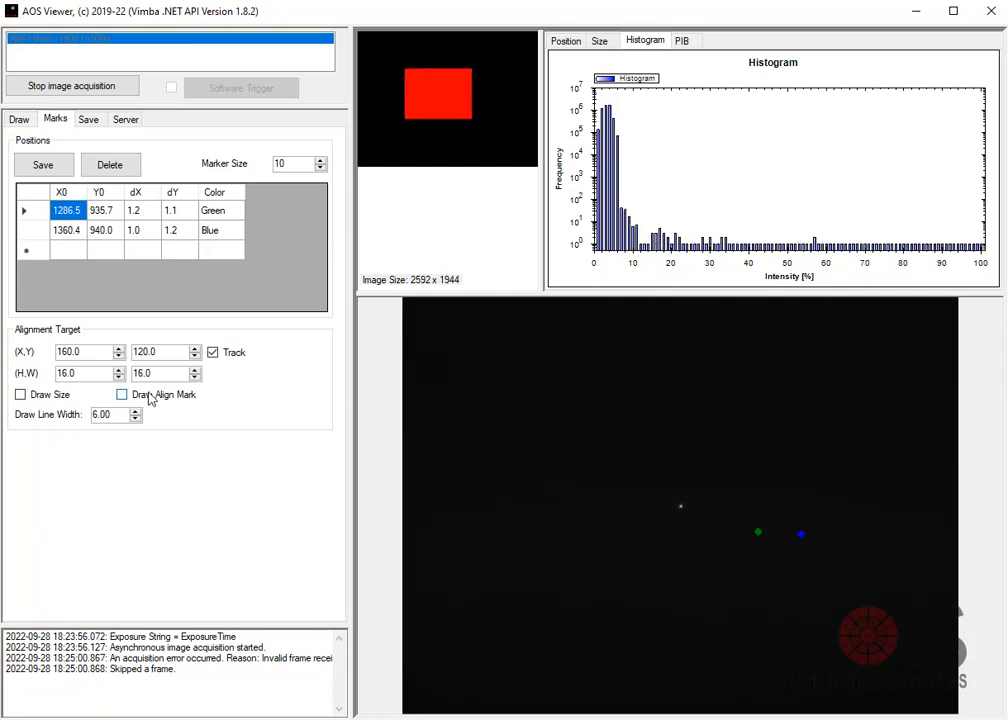
Record 10 frames to Results22_09_28_18_30_00.DAT on the Desktop, and return to the Draw settings
left_click(89, 121)
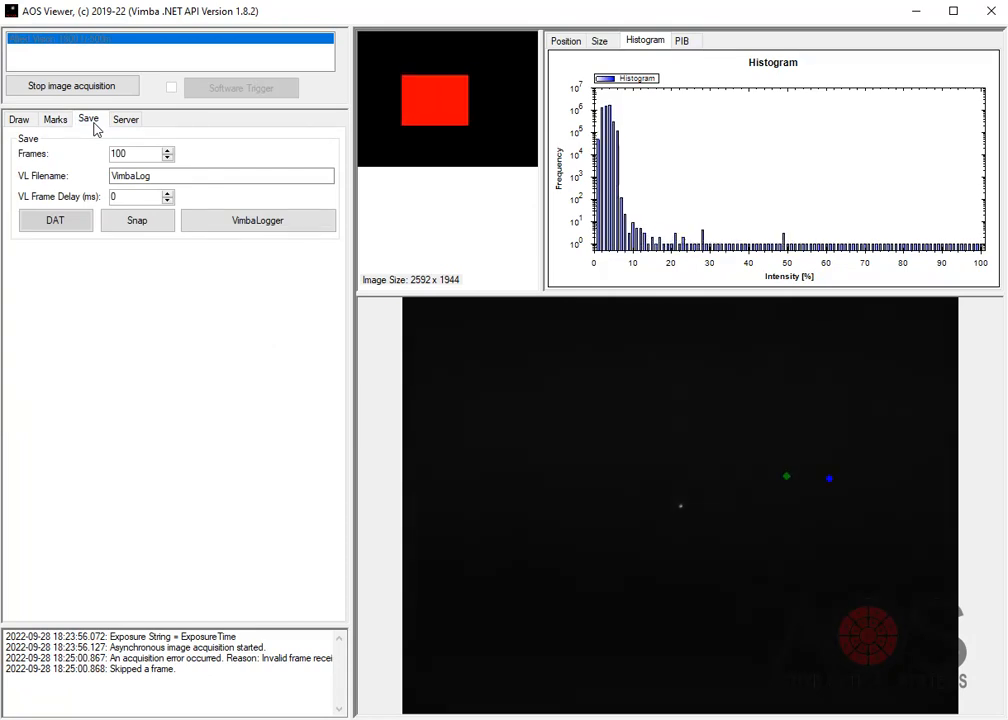
key("BackSpace")
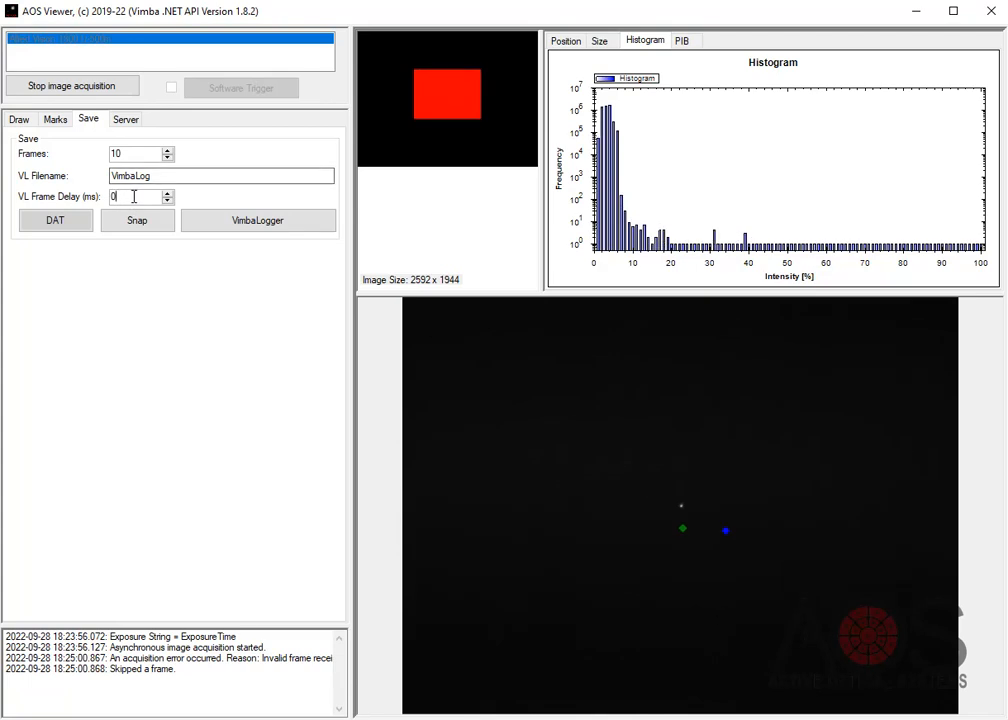
left_click(70, 222)
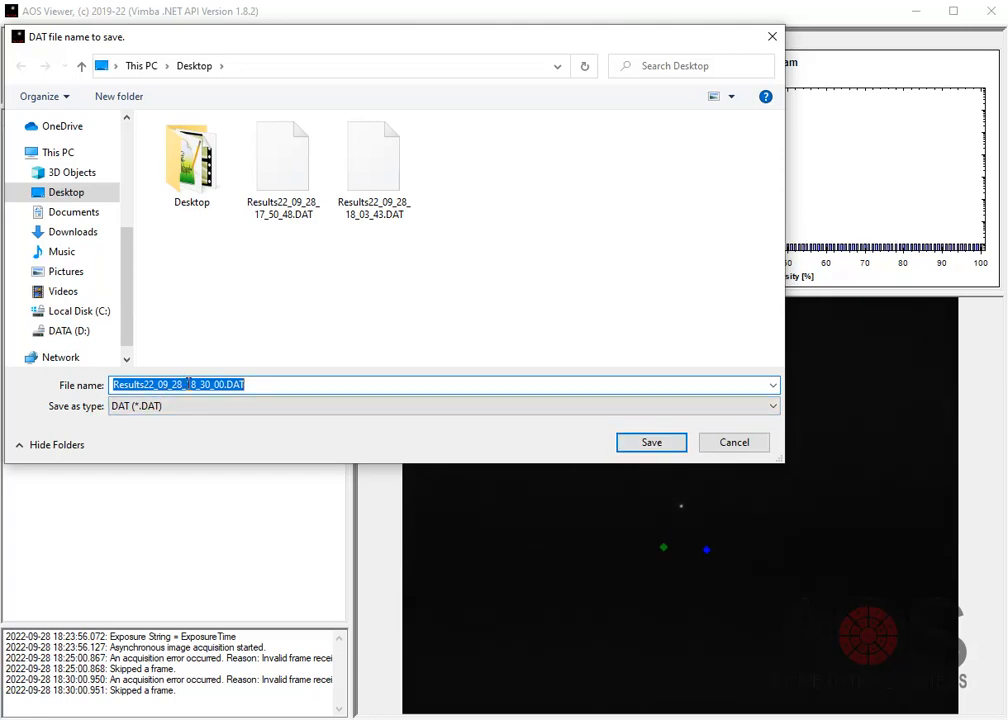
left_click(648, 443)
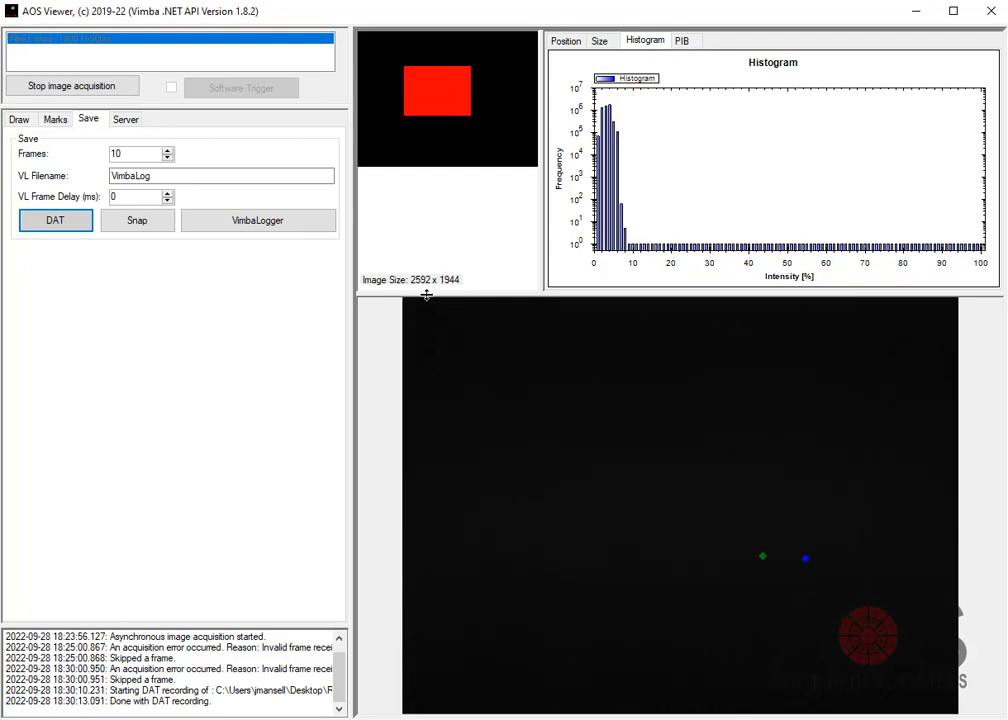
left_click(19, 119)
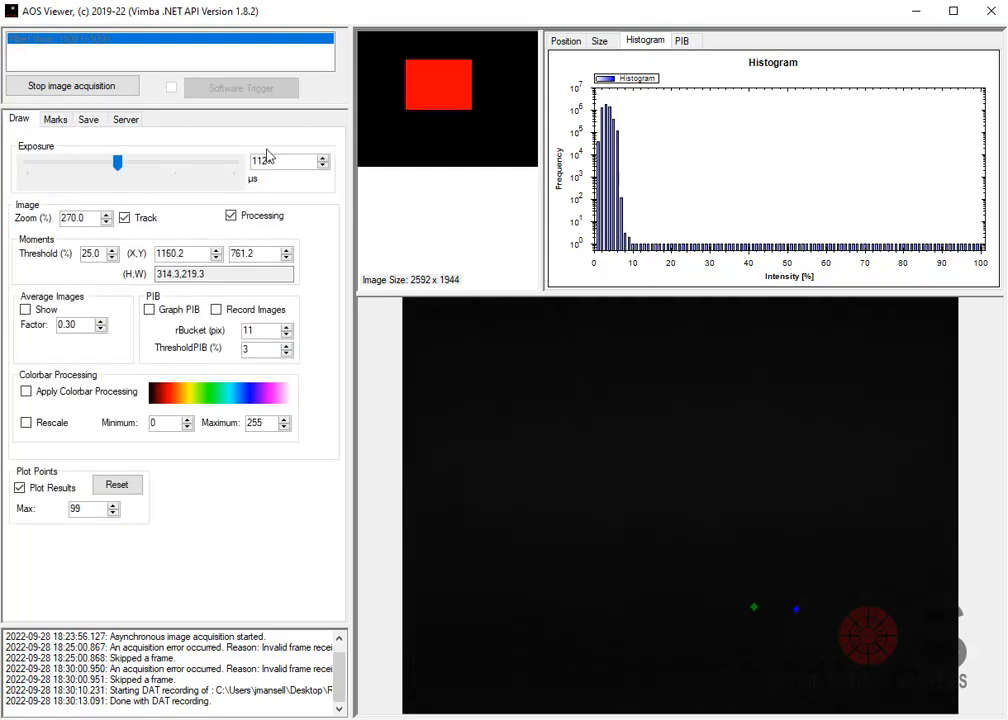
Turn image processing off for the live camera image and switch it back on
left_click(232, 216)
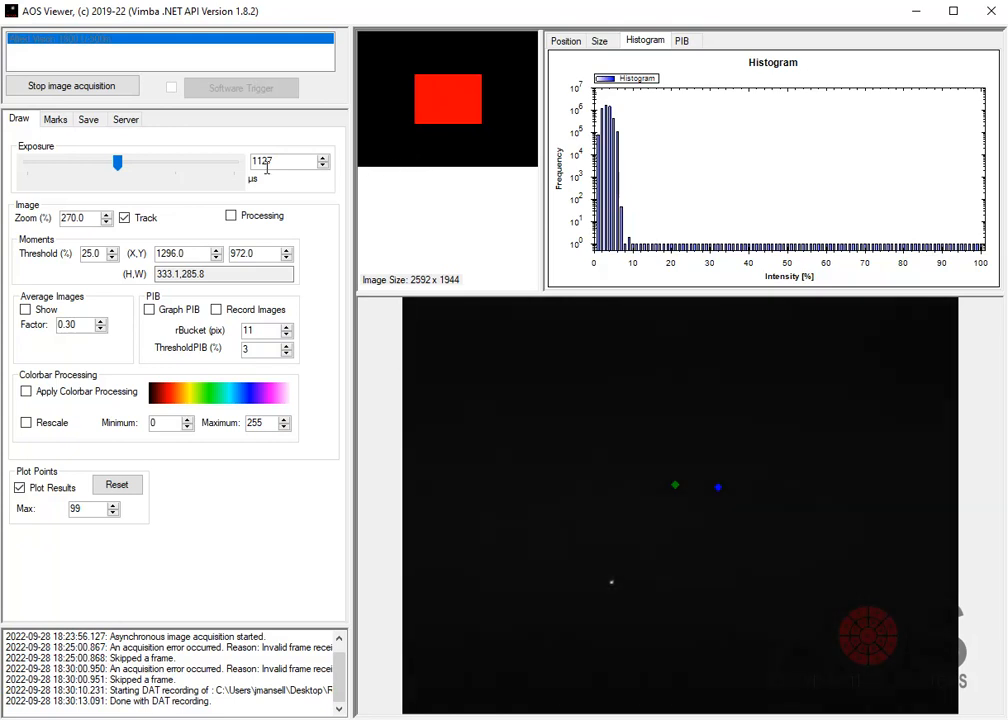
left_click(232, 215)
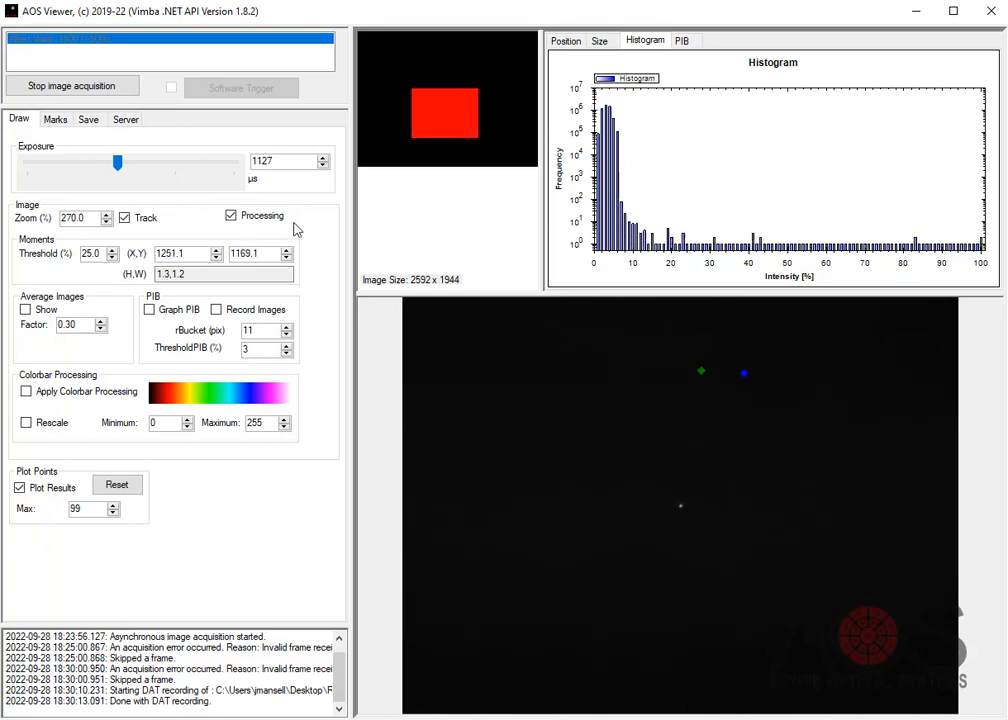
Save a snapshot of the camera image, and record 10 frames with VimbaLogger under the filename VimbaLog
left_click(89, 120)
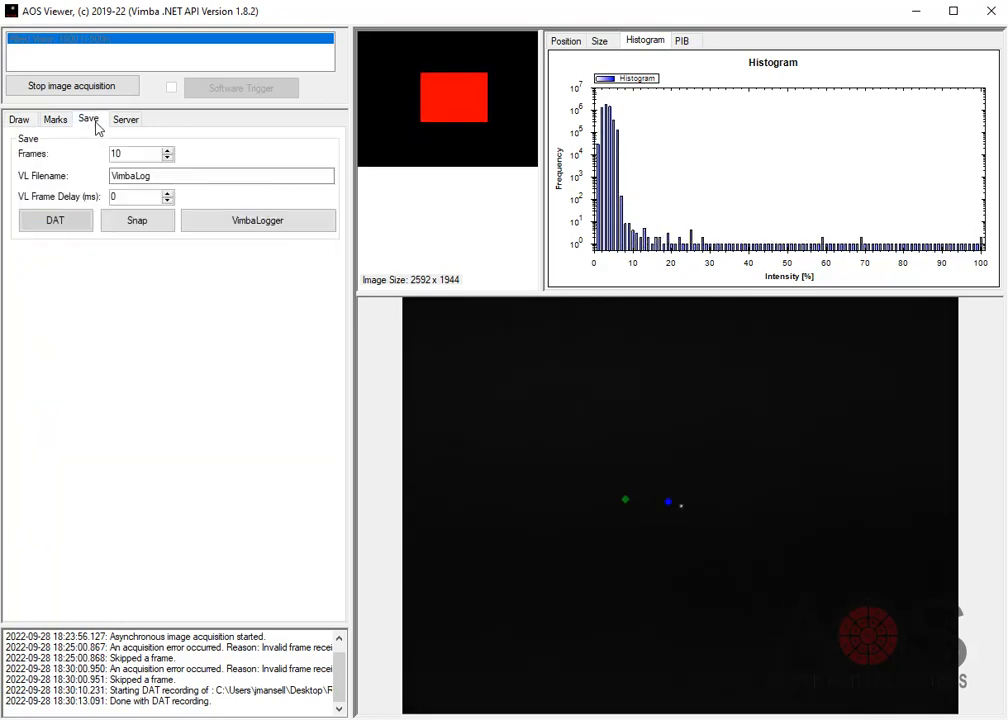
left_click(155, 231)
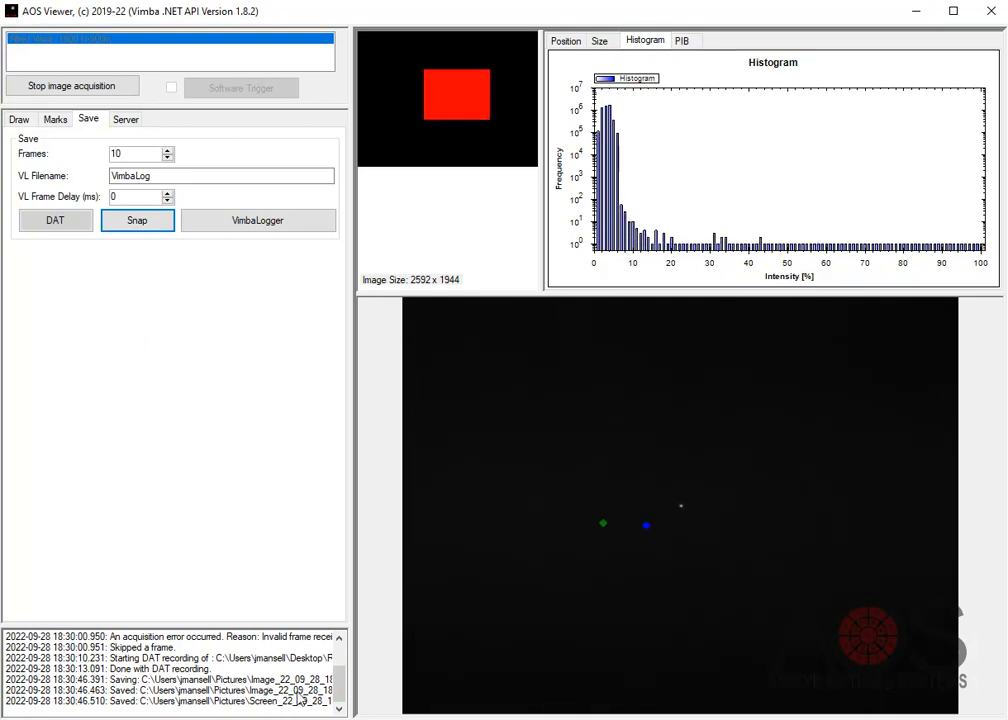
left_click(234, 227)
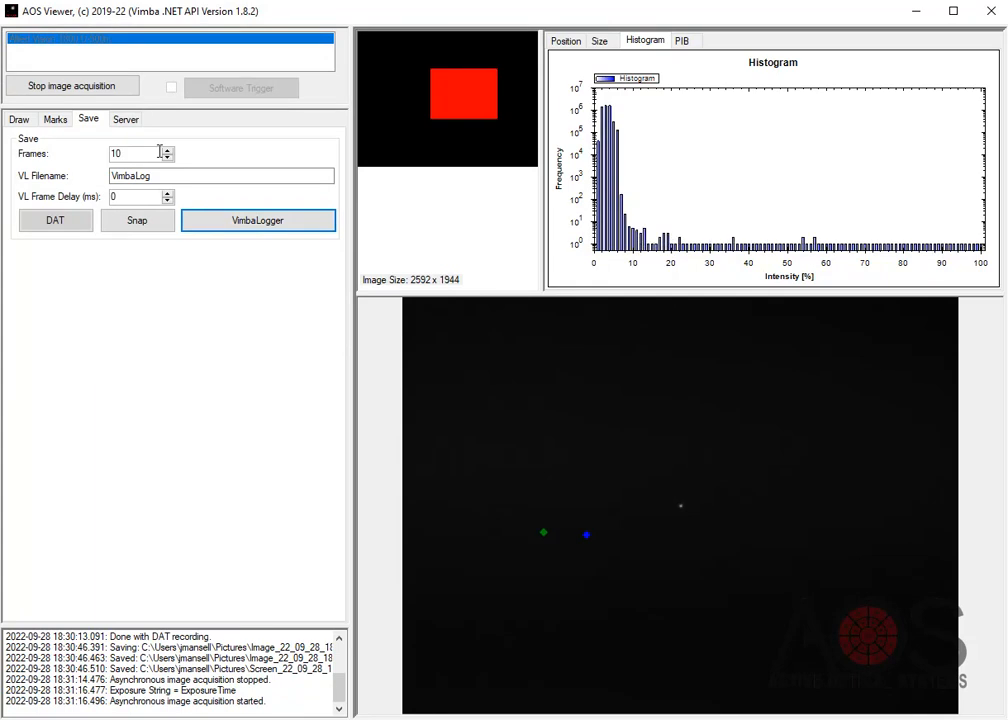
Set the number of frames to 100 and record them with VimbaLogger under the filename VimbaLog
left_click(155, 154)
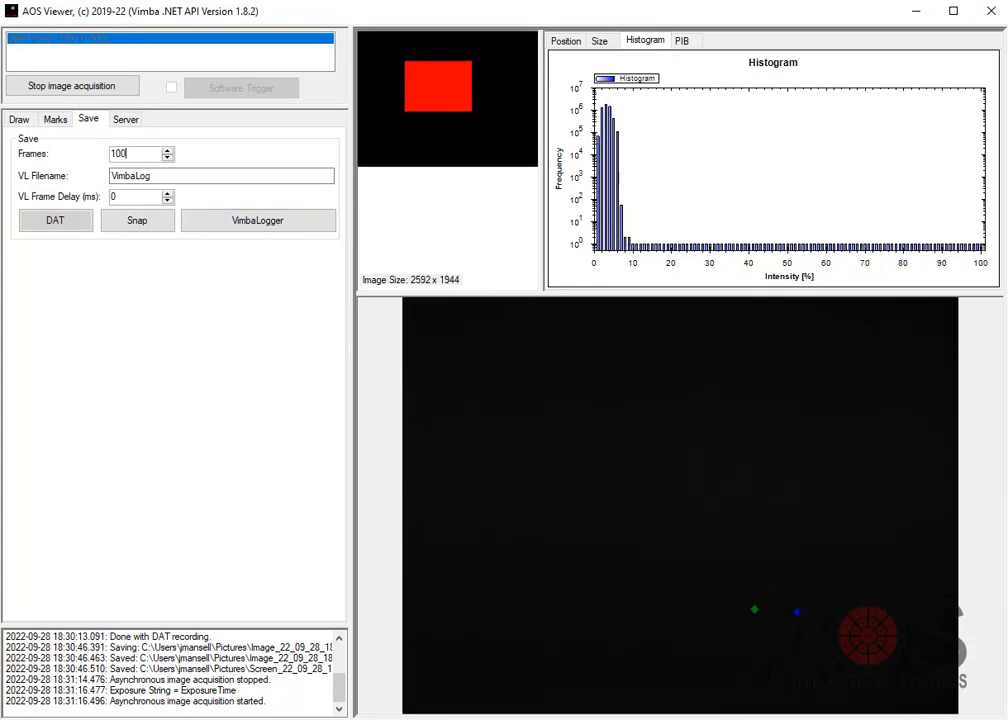
left_click(250, 219)
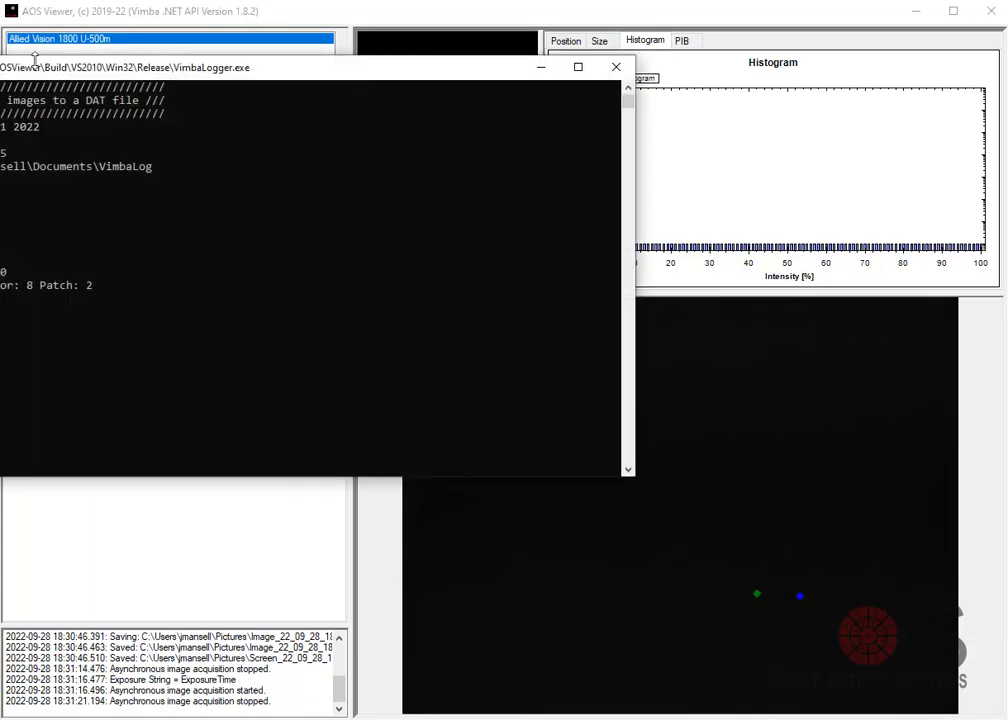
left_click_drag(40, 58, 124, 80)
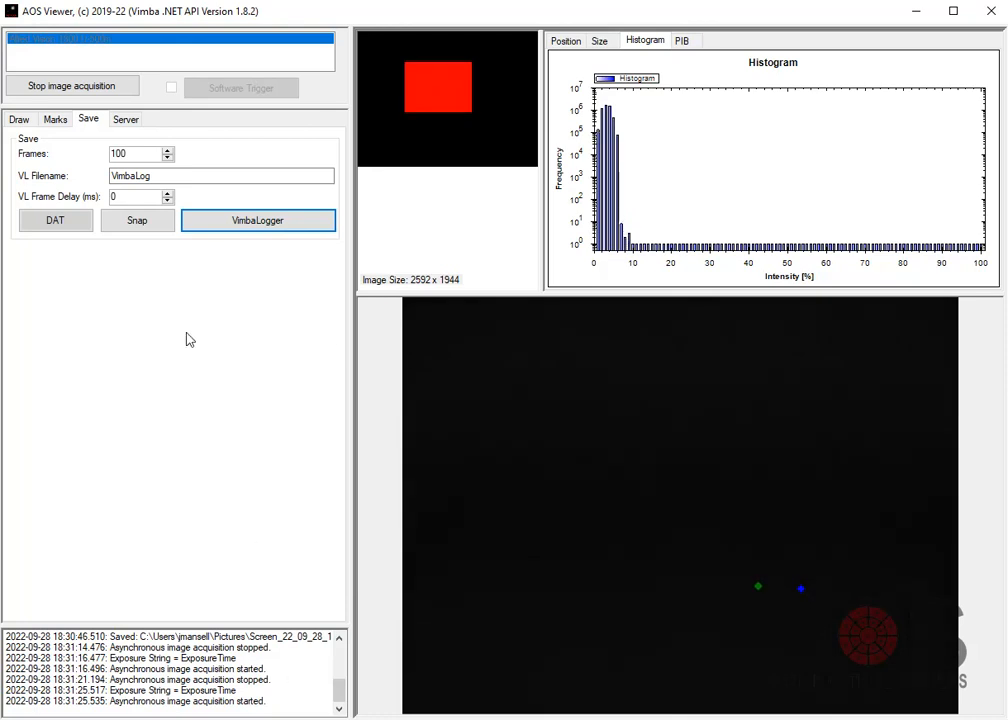
left_click(220, 222)
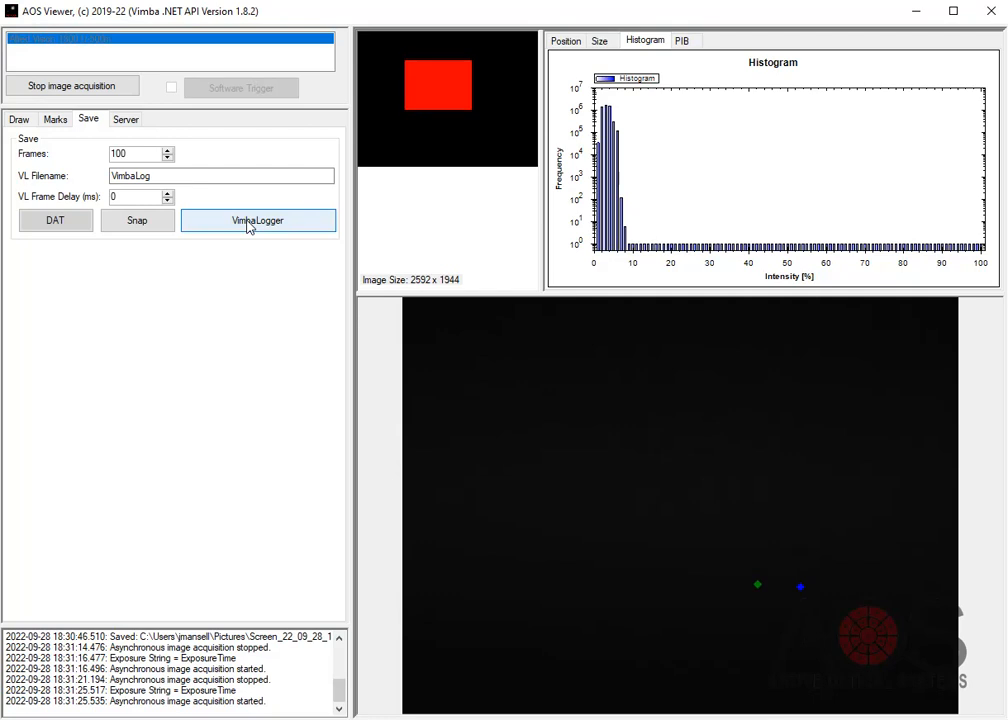
Show the TCP server settings, and display the plot of the beam's centroid position over time
left_click(125, 120)
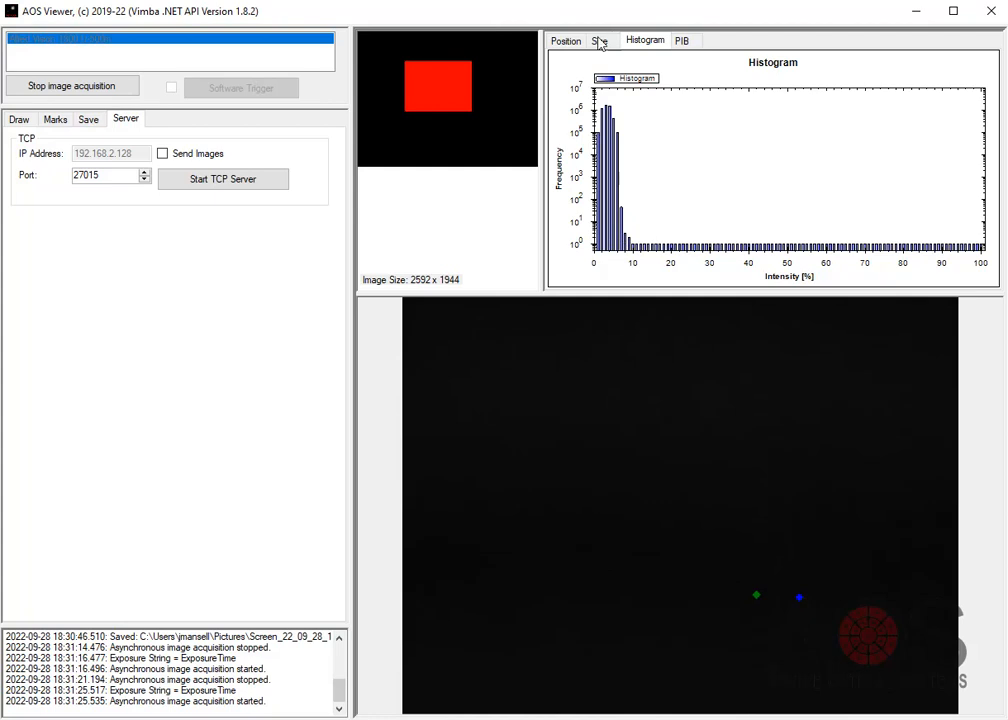
left_click(566, 41)
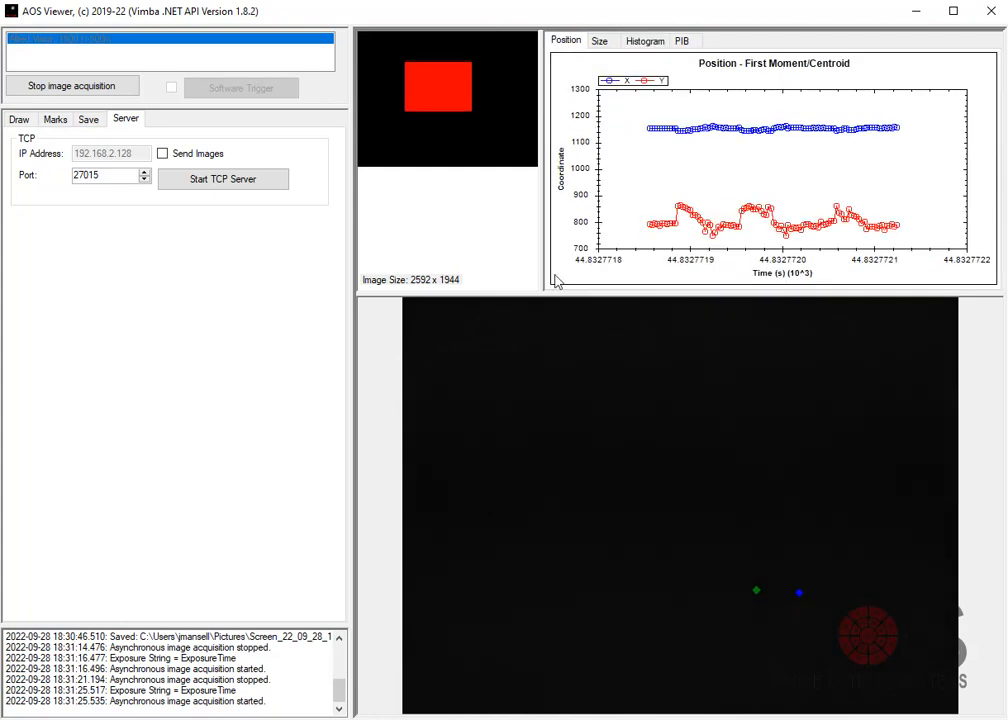